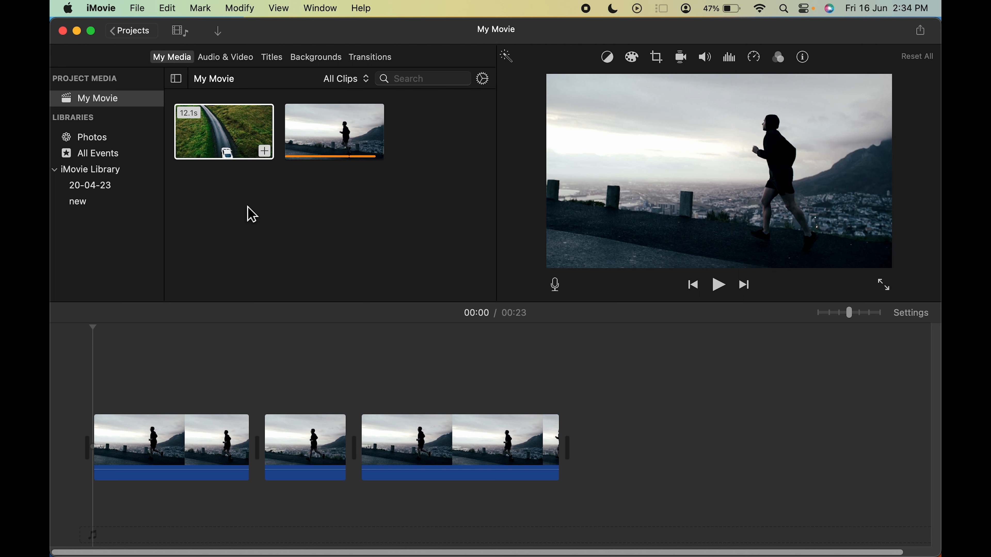
- Browse the title styles and add the Split title above the start of the first clip
click(274, 63)
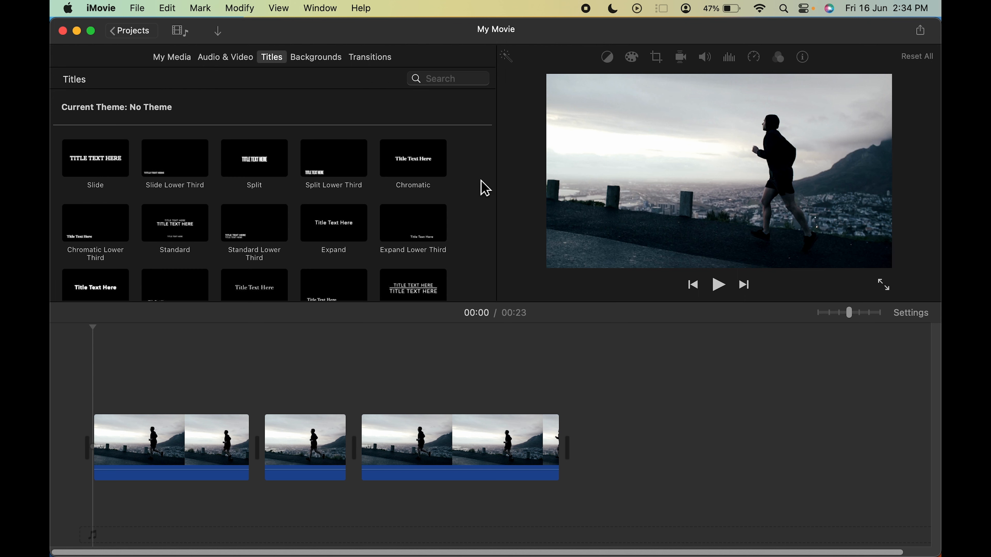
scroll(485, 224, down, 10)
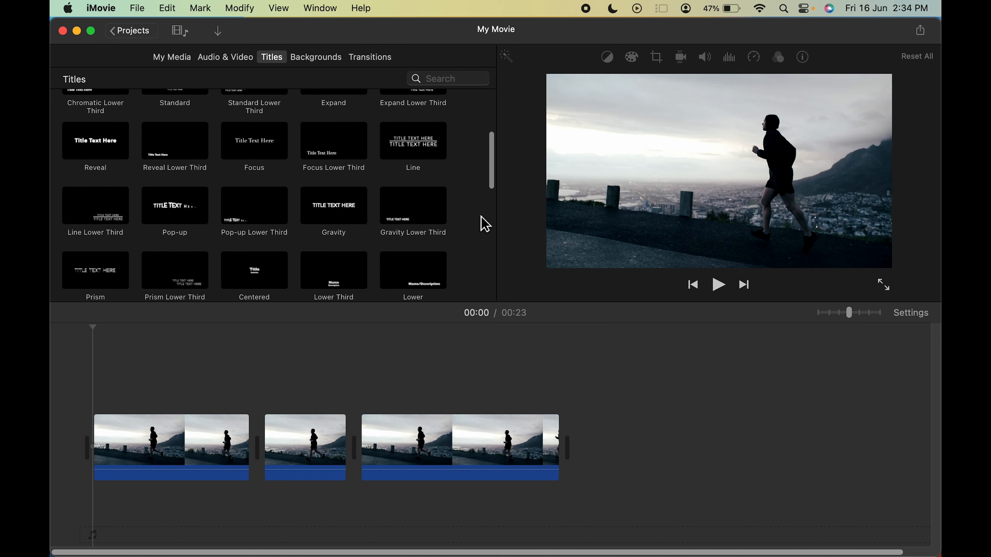
scroll(480, 221, up, 10)
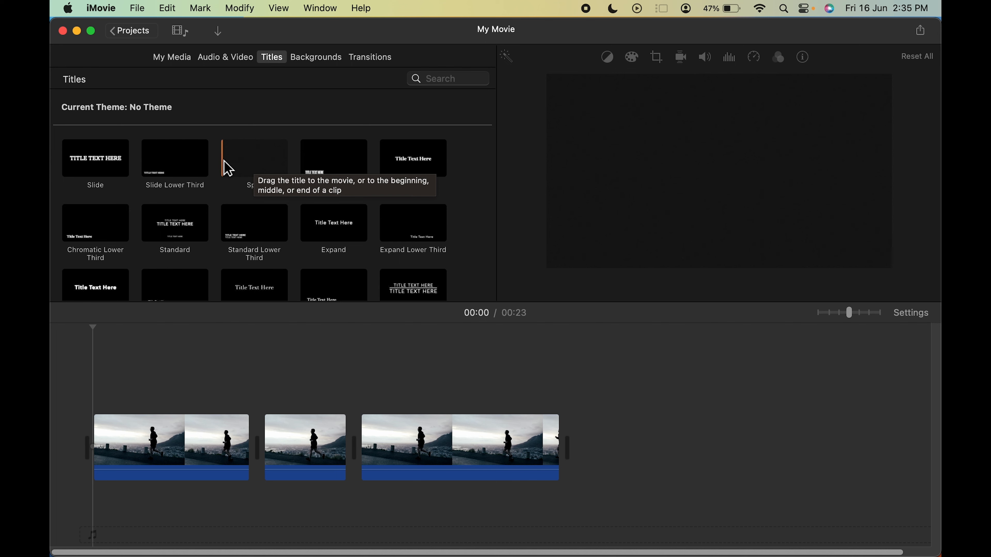
click(259, 167)
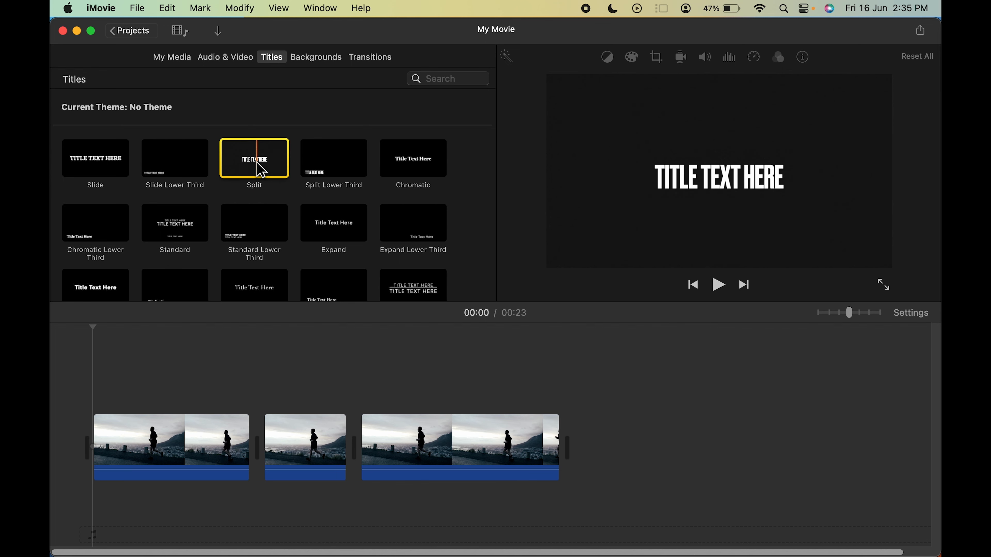
drag(261, 170, 96, 399)
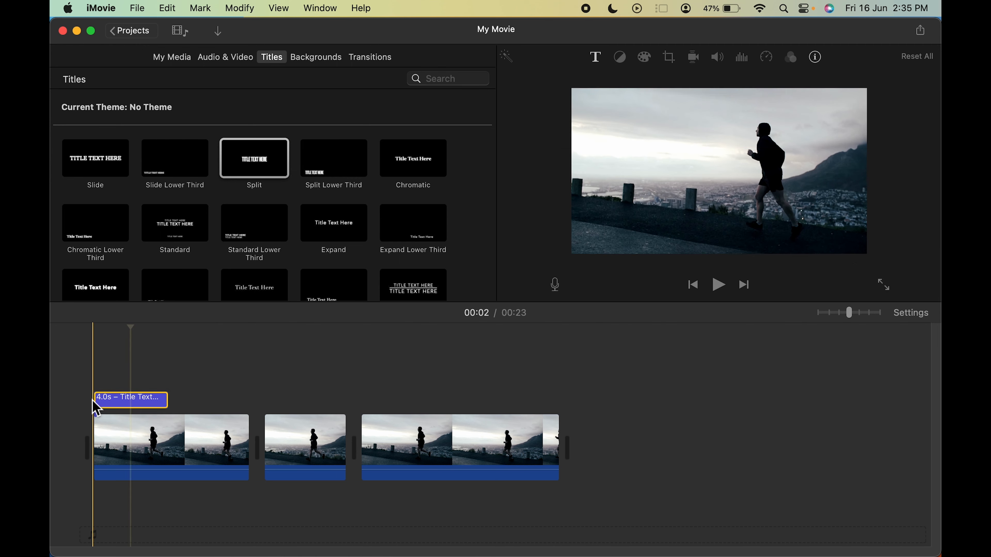
- Replace the placeholder text of the Split title over the first clip with "WAKE UP"
click(154, 405)
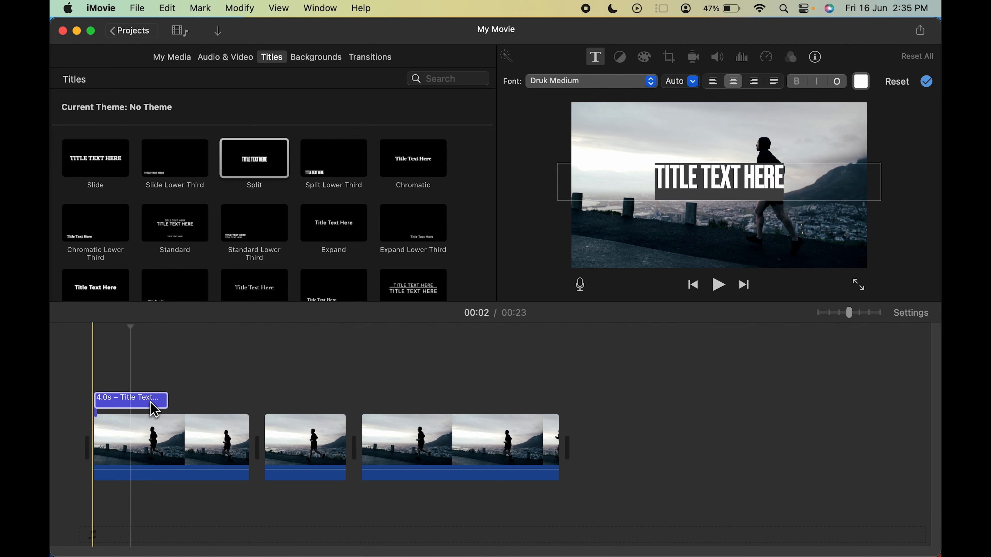
click(152, 406)
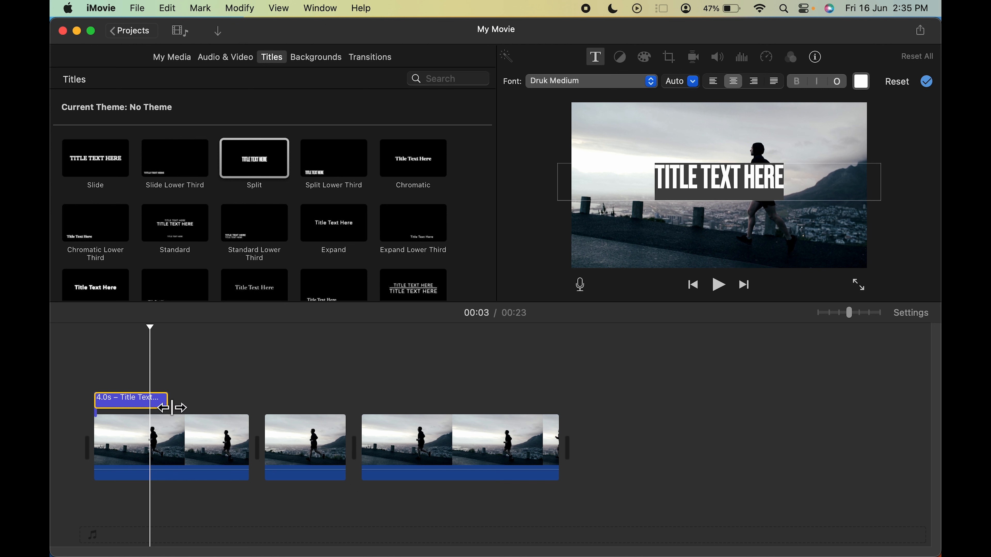
mouse_move(172, 409)
mouse_down()
mouse_move(223, 406)
mouse_move(151, 414)
mouse_move(232, 414)
mouse_move(130, 414)
mouse_move(168, 414)
mouse_up()
click(130, 402)
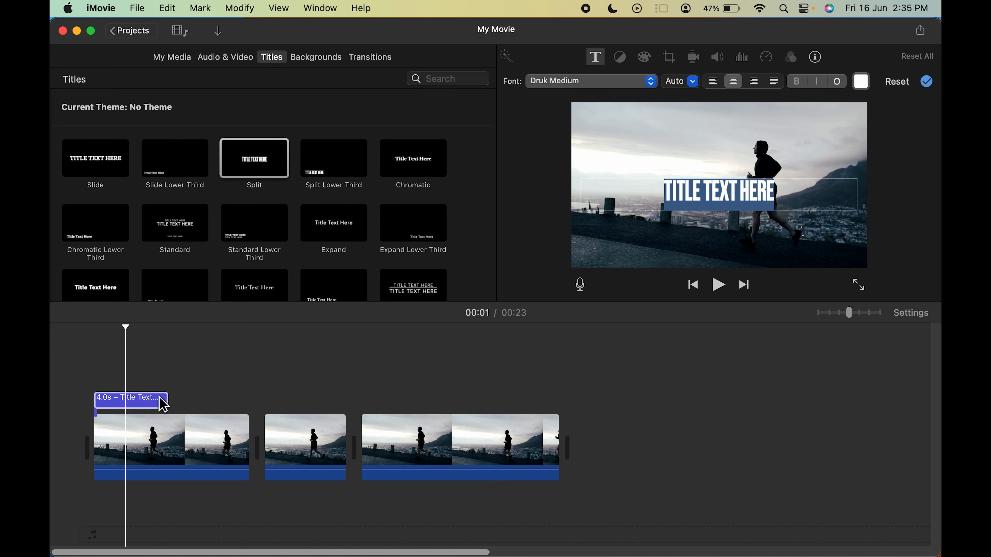
click(146, 402)
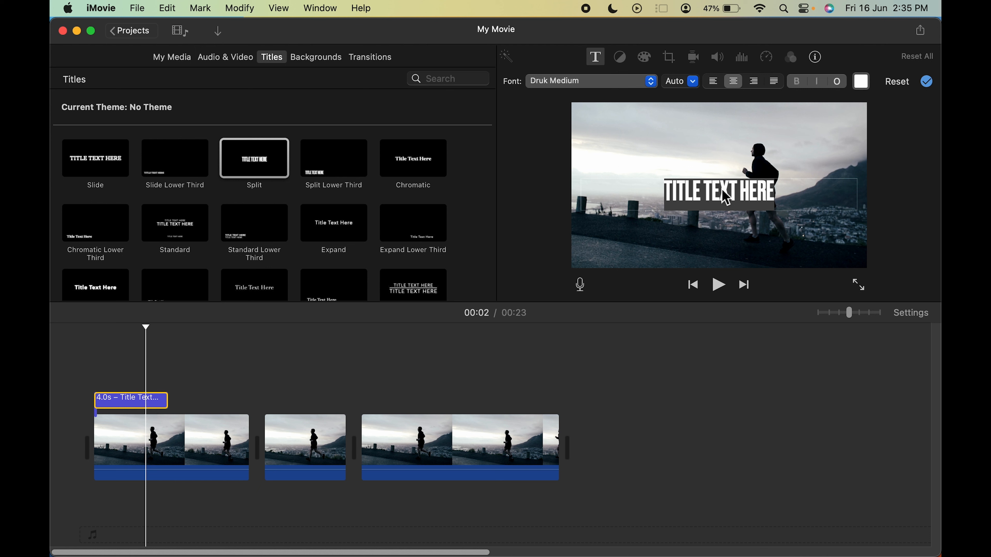
double_click(708, 197)
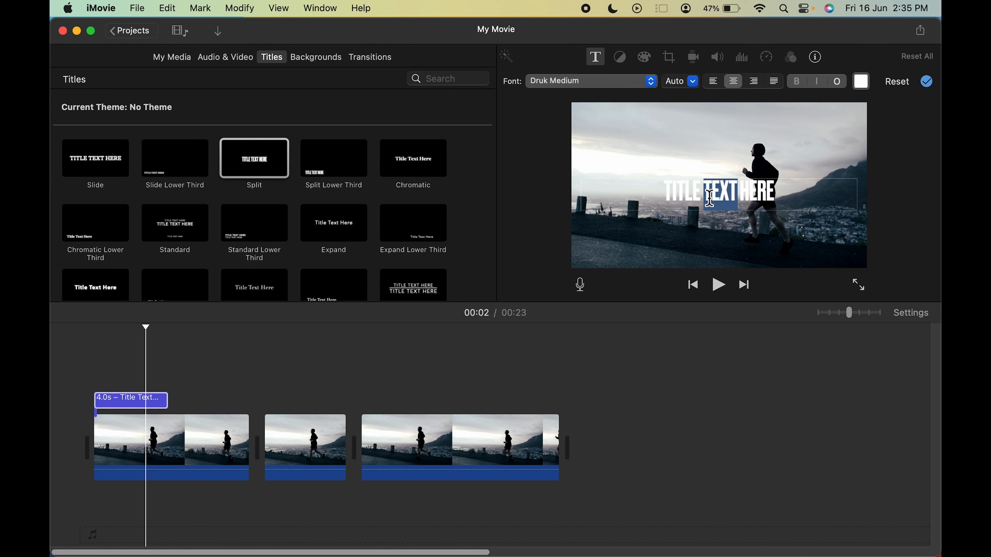
key(super+a)
key(BackSpace)
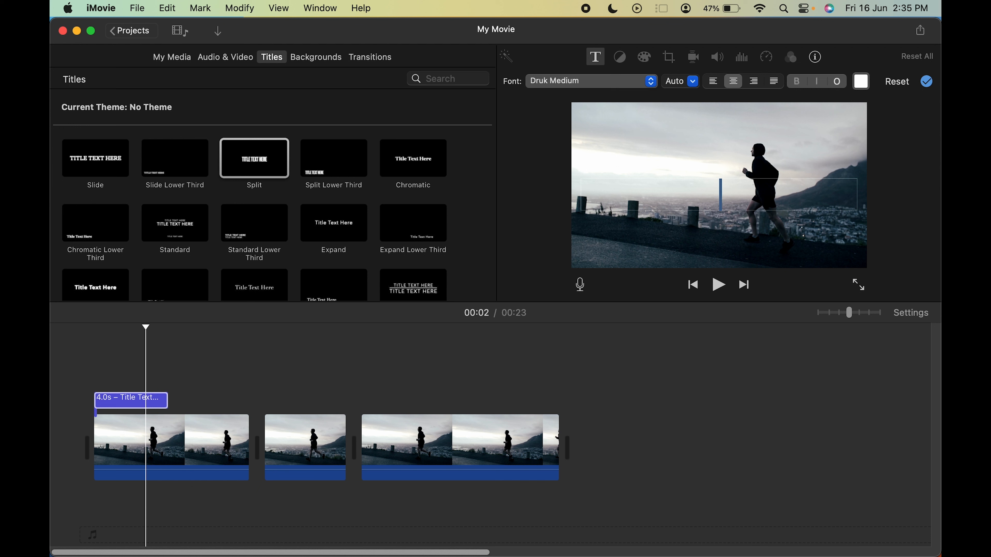
text(WAKE UP)
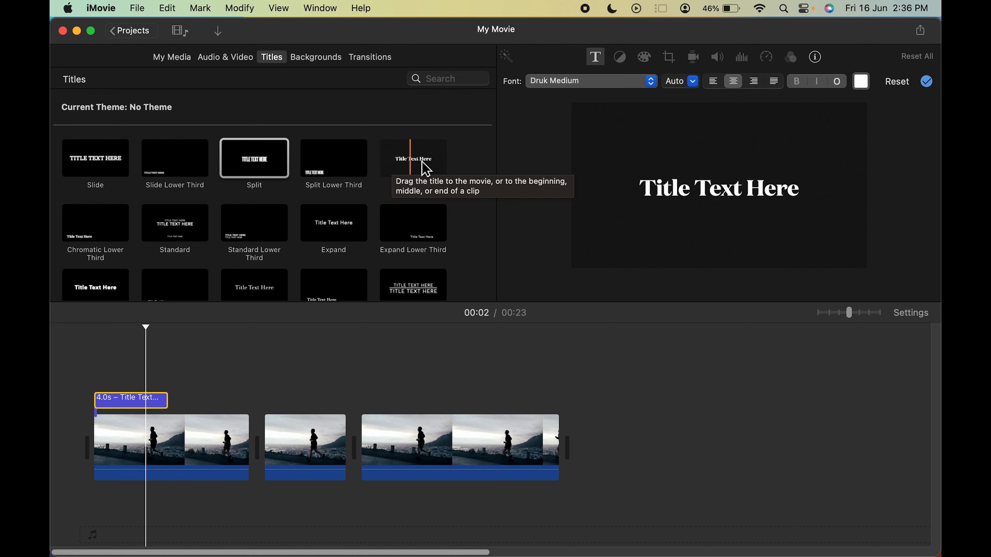
- Add a Chromatic title just after the first title above the first clip and open its text for editing
click(426, 169)
drag(423, 168, 179, 406)
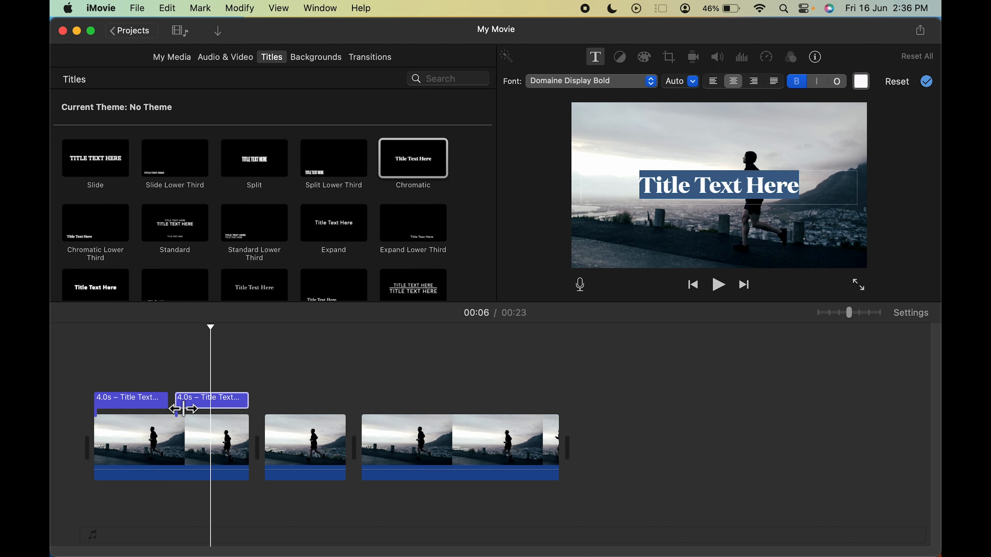
click(223, 402)
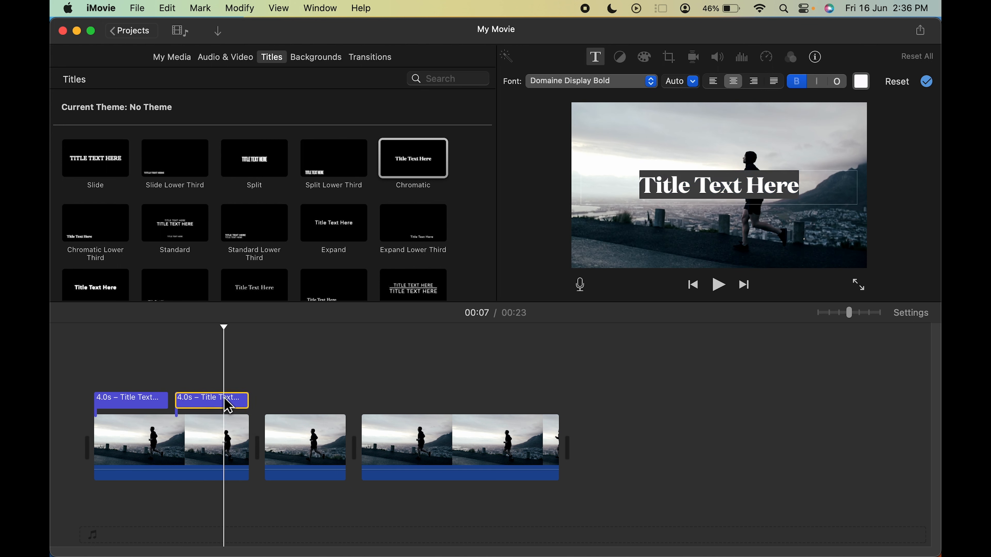
click(698, 187)
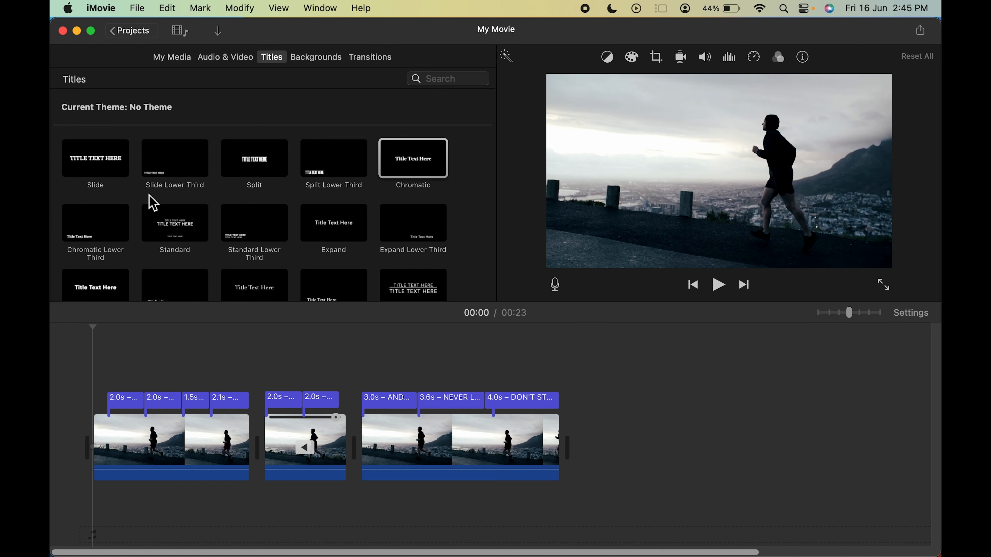
- Play the movie from the beginning to preview the titles, and stop during the WAKE UP title
scroll(470, 239, down, 4)
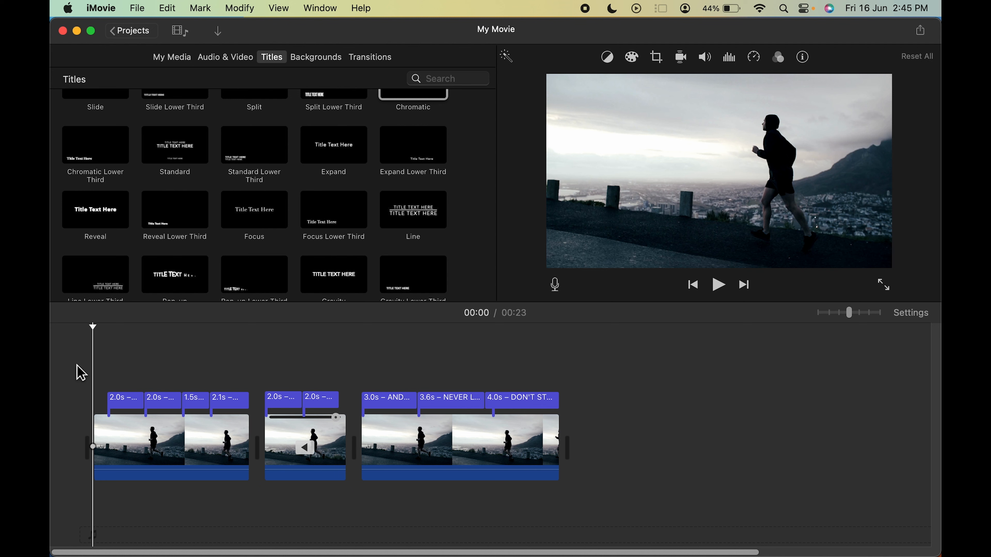
key(space)
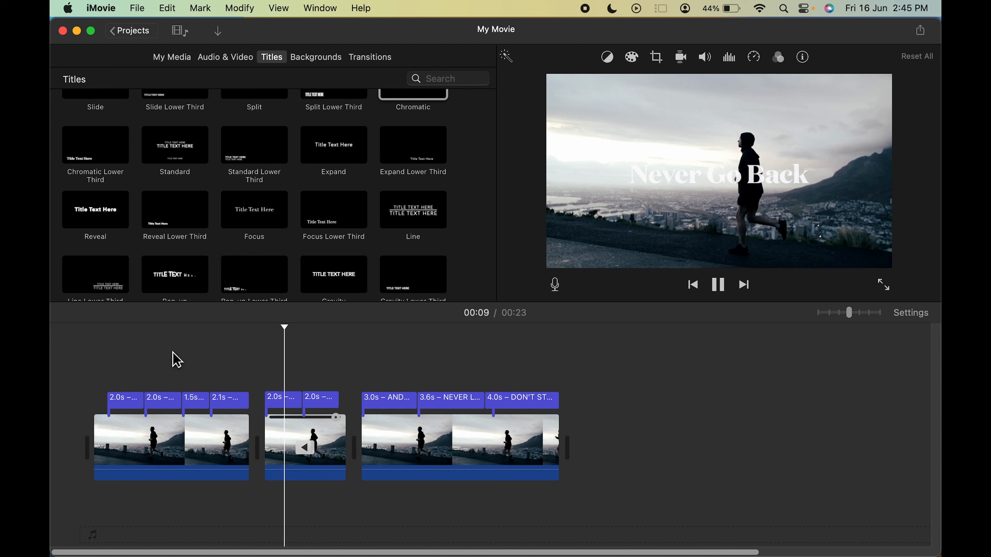
click(102, 351)
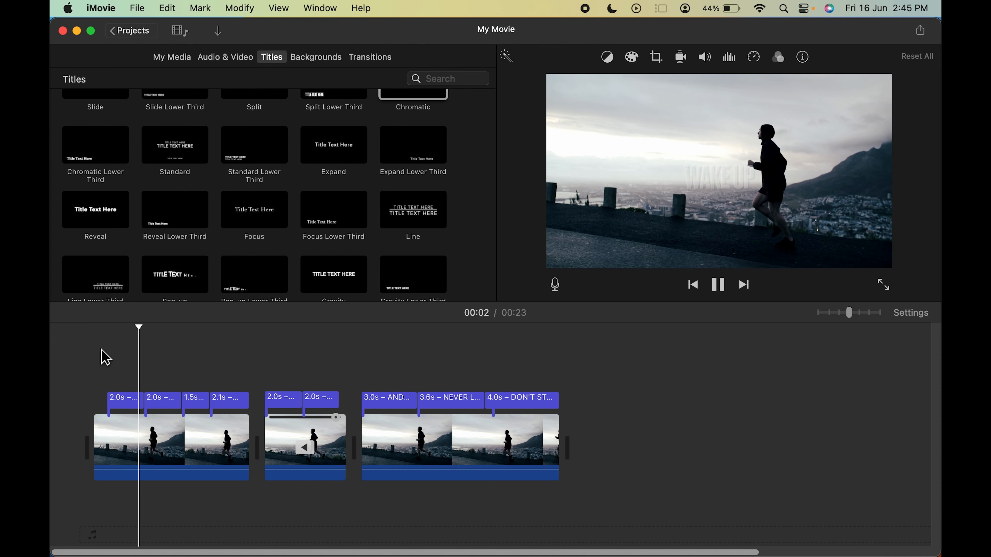
key(space)
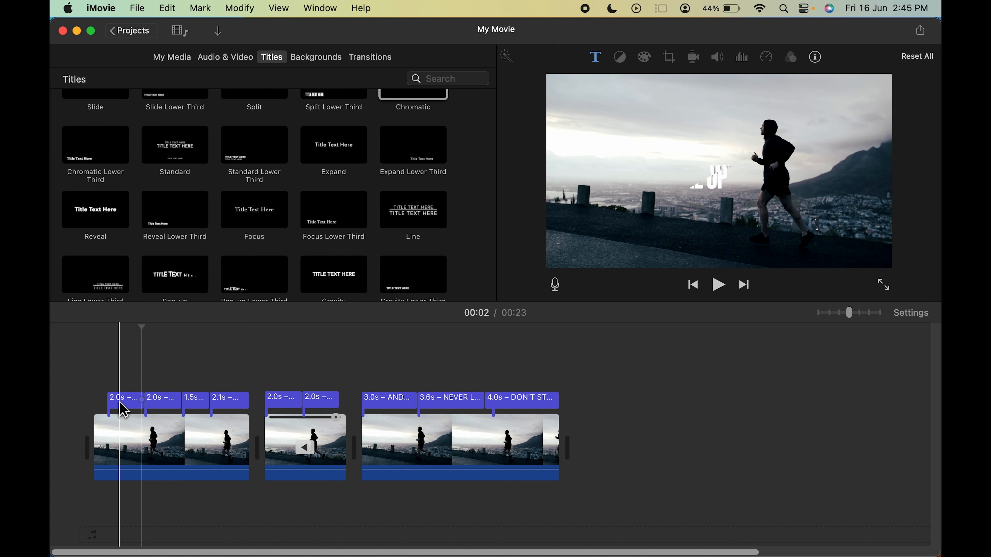
- Enlarge the timeline and set the WAKE UP title's font to Georgia
click(129, 402)
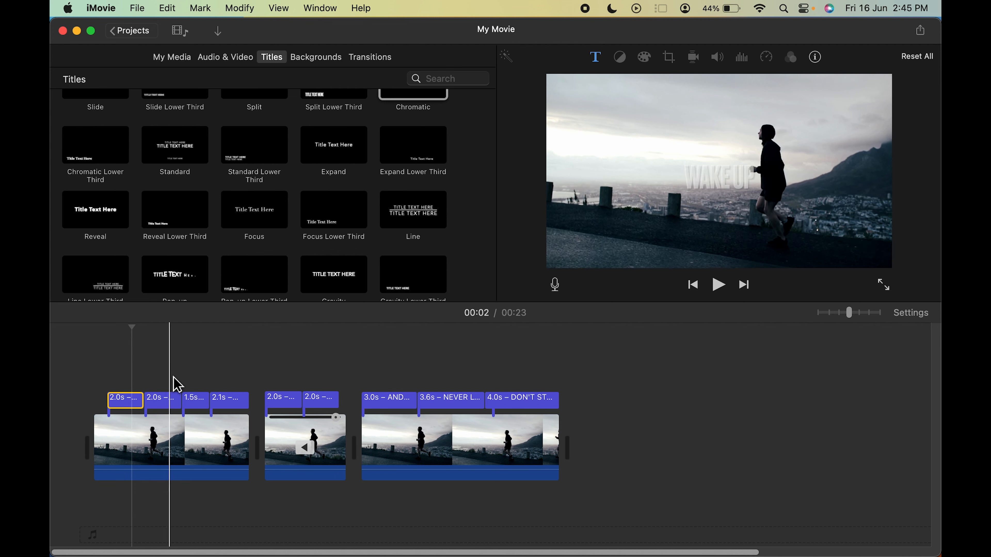
key(super+plus)
scroll(187, 373, left, 5)
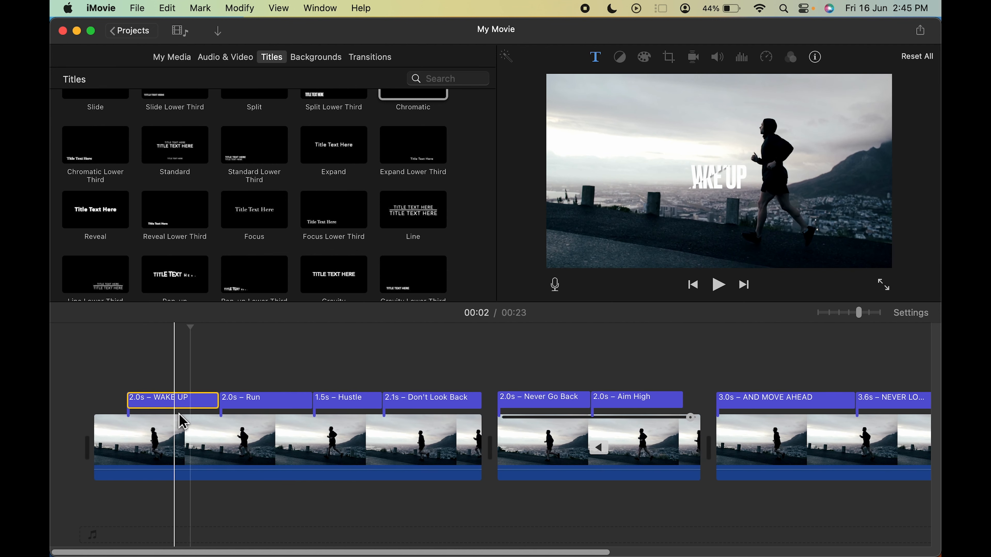
click(596, 59)
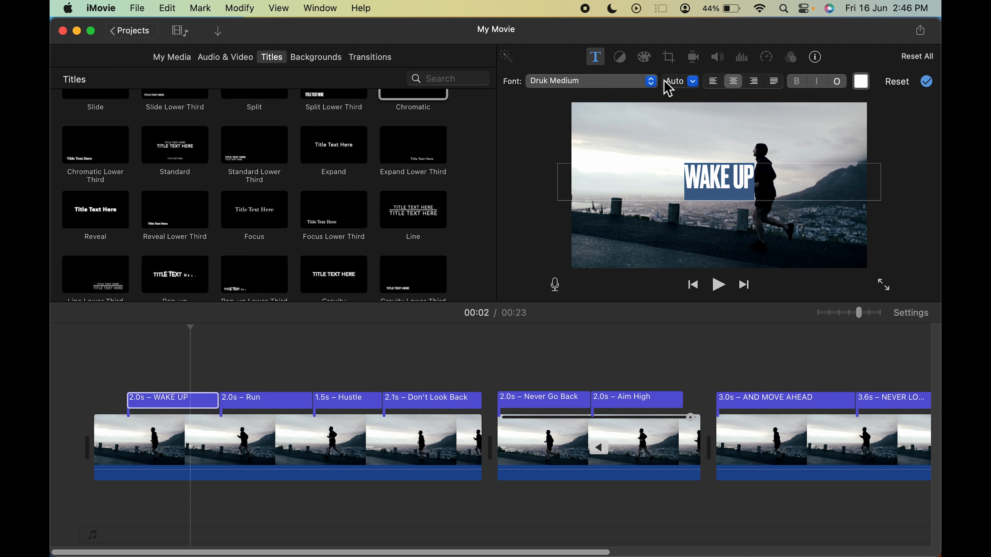
click(655, 86)
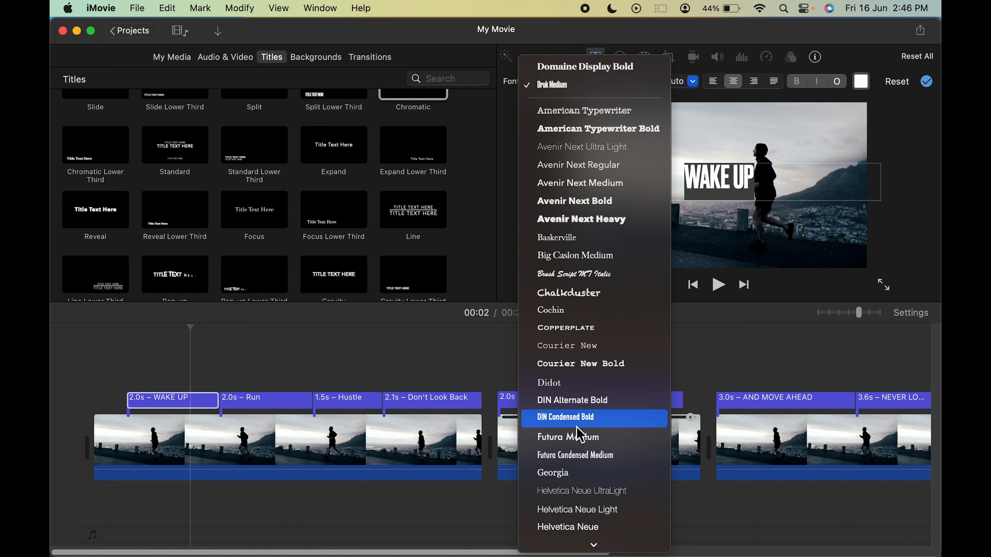
scroll(579, 429, down, 5)
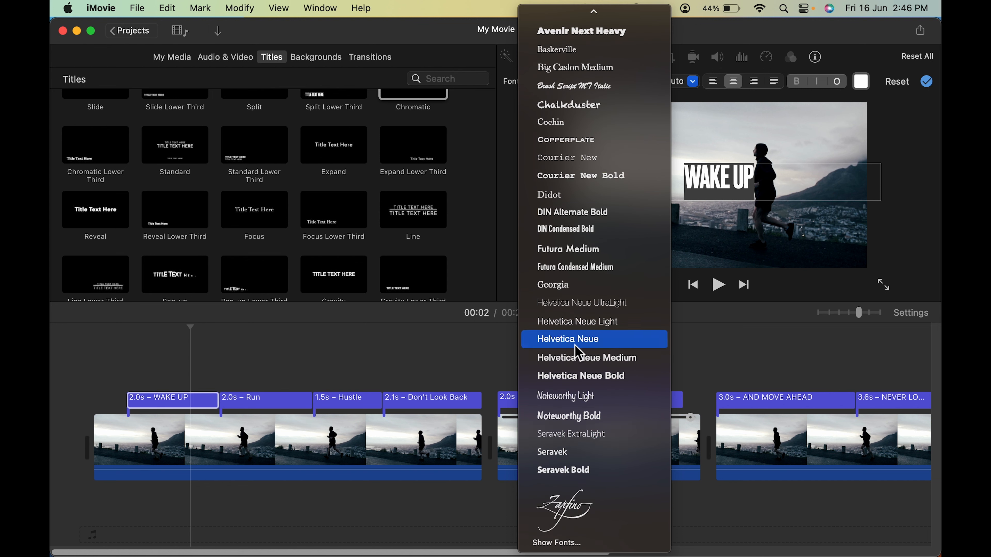
click(568, 285)
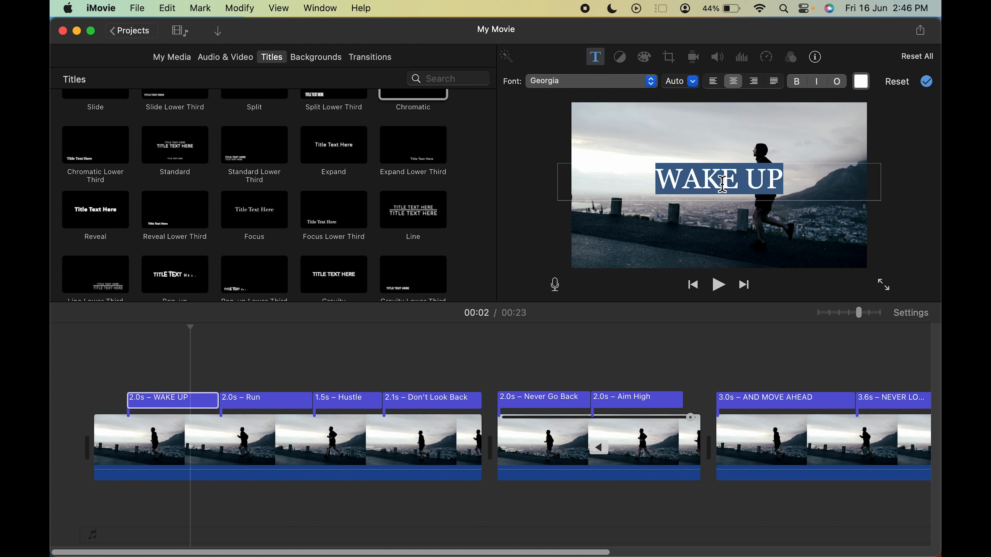
- Try font sizes 102 and 212 on the WAKE UP title and settle on 190
click(693, 84)
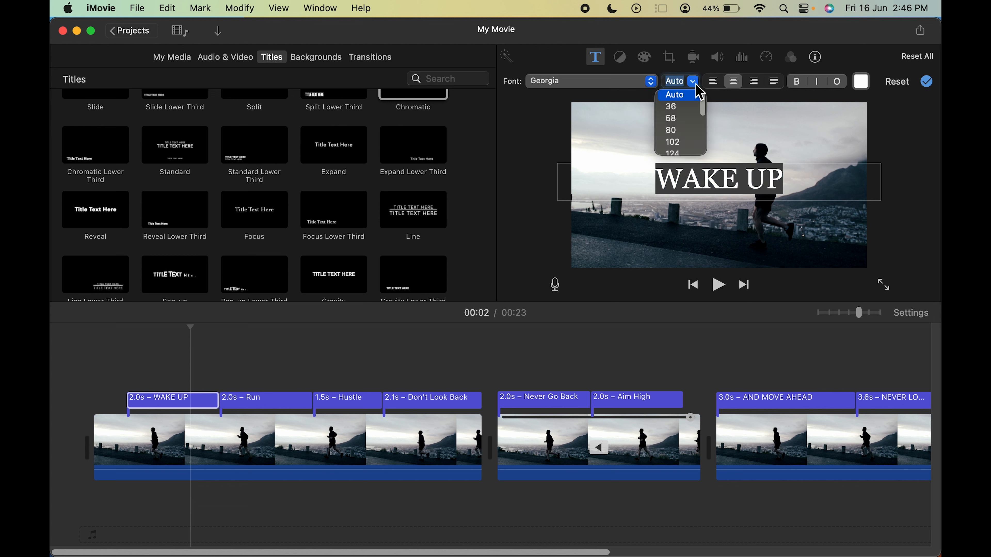
click(672, 144)
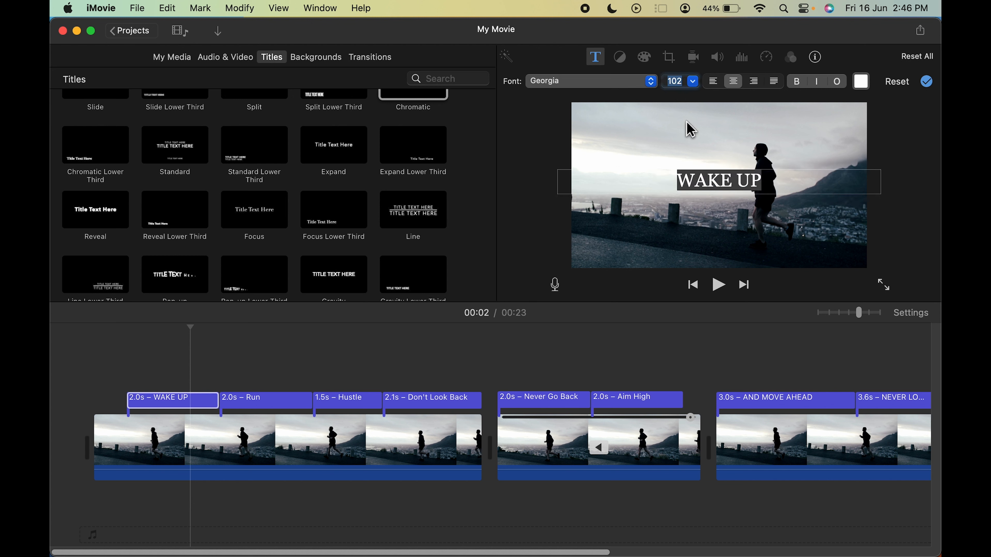
click(693, 80)
scroll(686, 130, down, 4)
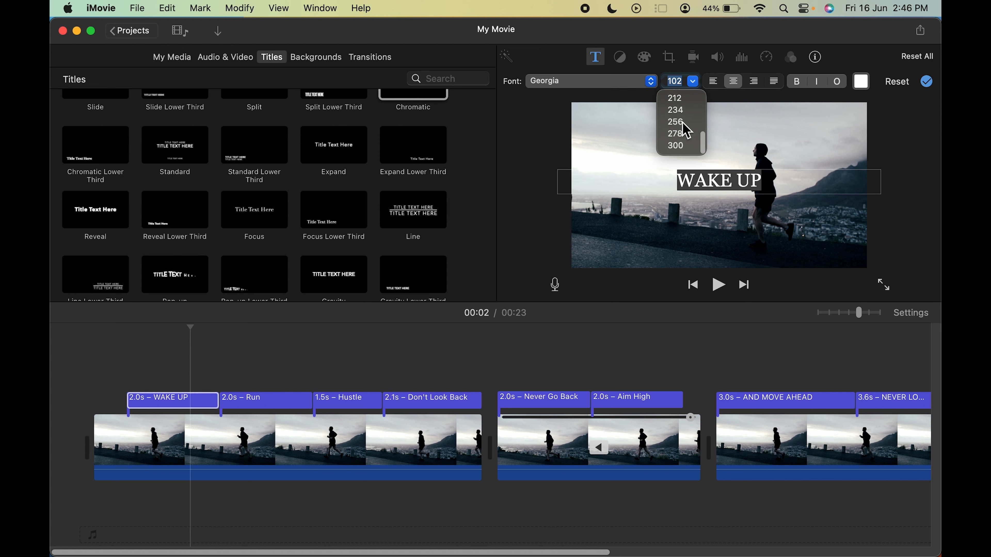
click(675, 111)
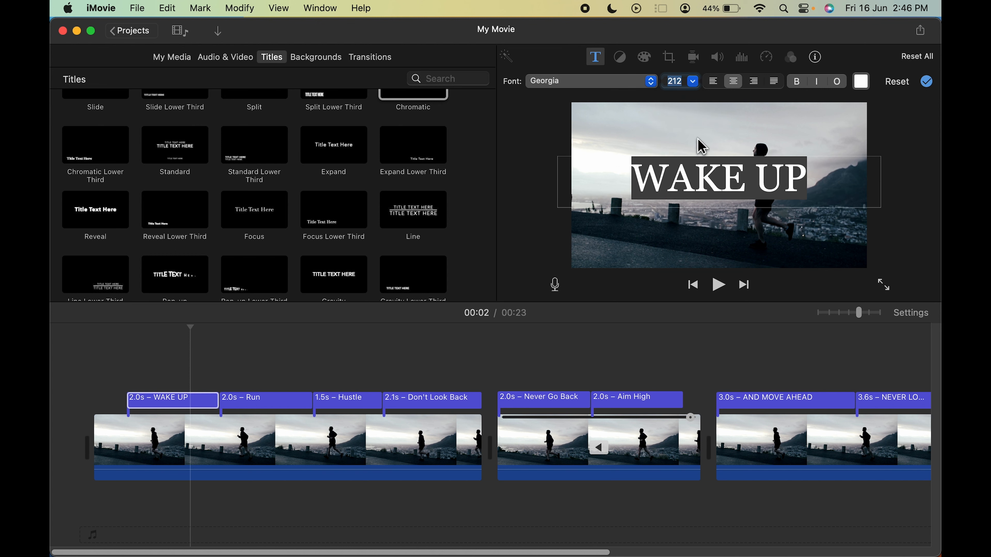
click(695, 86)
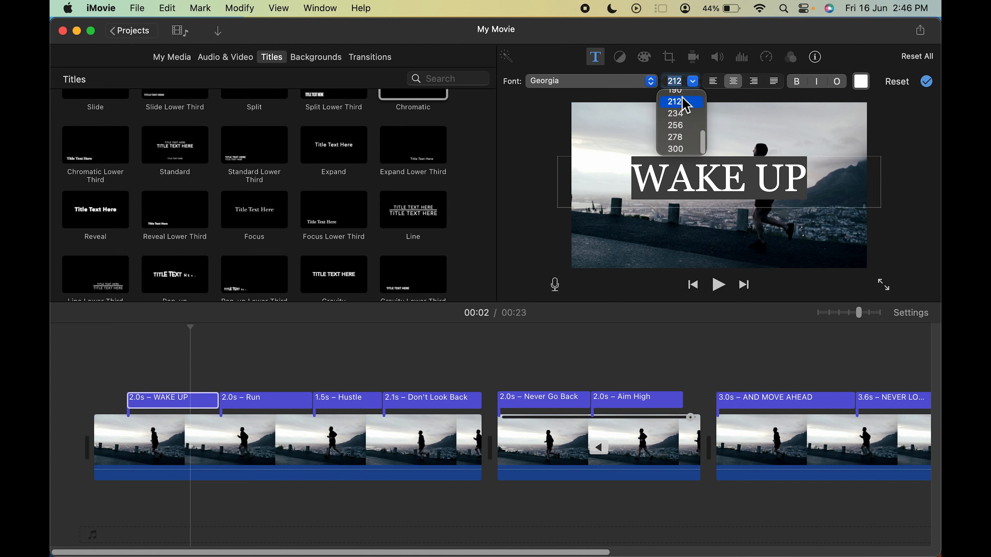
click(676, 102)
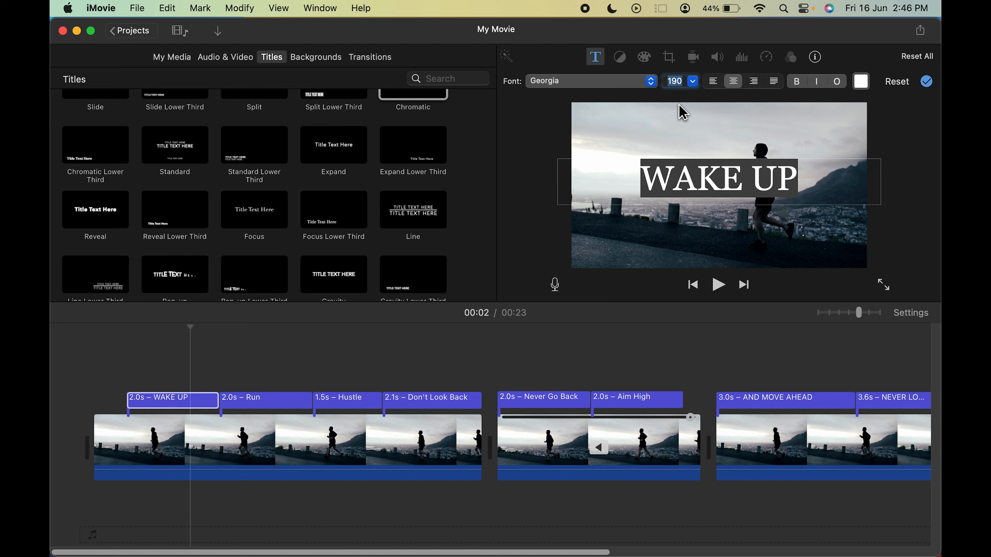
- Compare left and center alignment for the WAKE UP title text and set it to right alignment
click(713, 82)
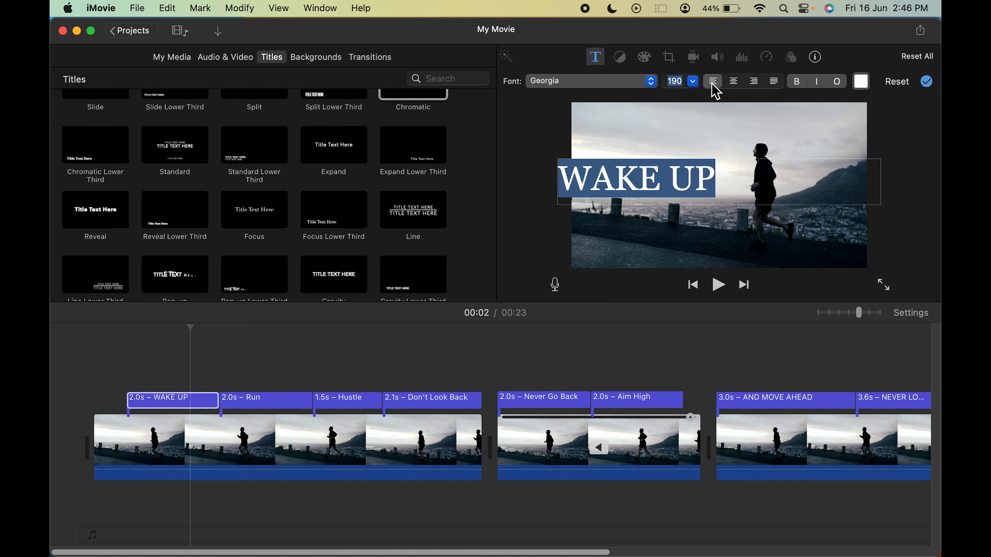
click(733, 82)
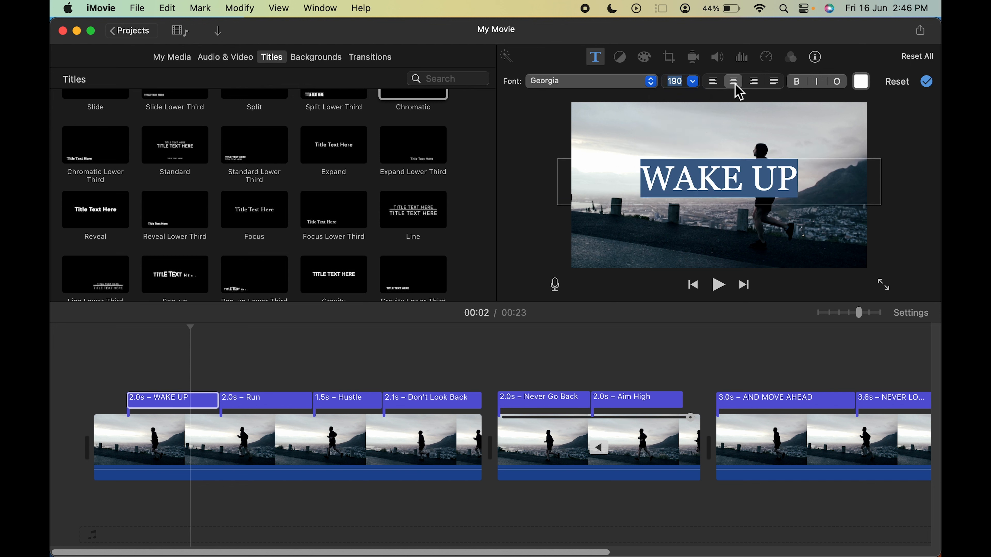
click(713, 82)
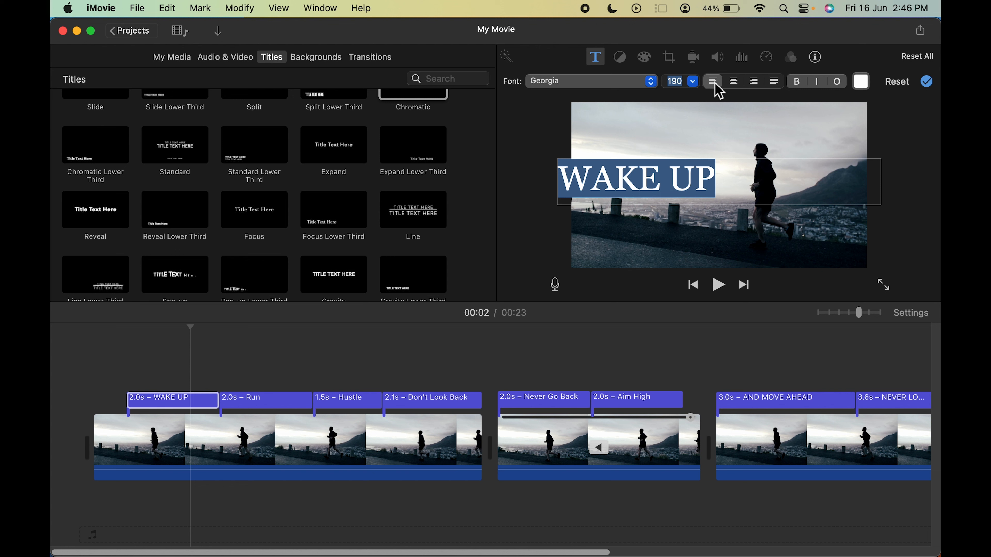
click(733, 82)
click(754, 82)
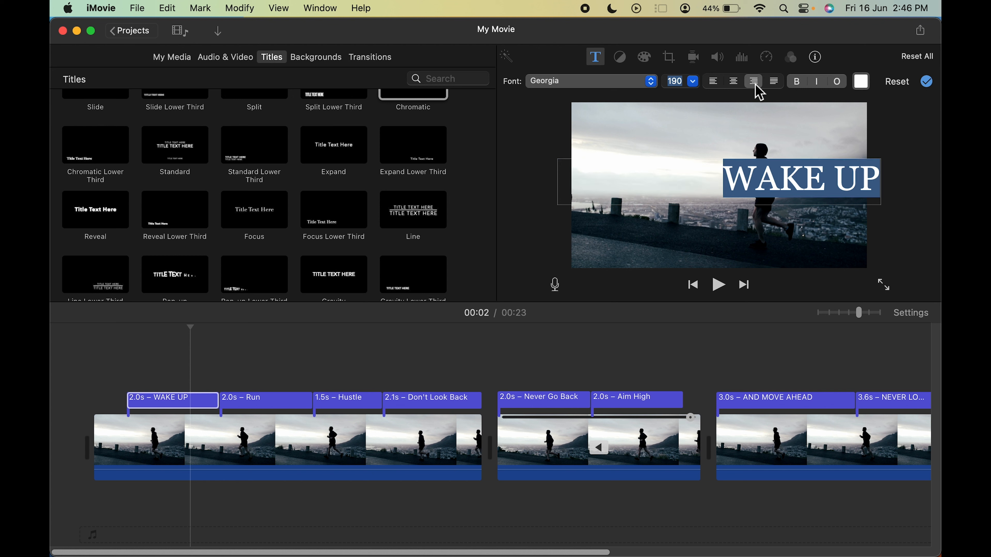
- Center the WAKE UP title's text, and try bold, outline and italic styling on it, turning each one off again
click(733, 82)
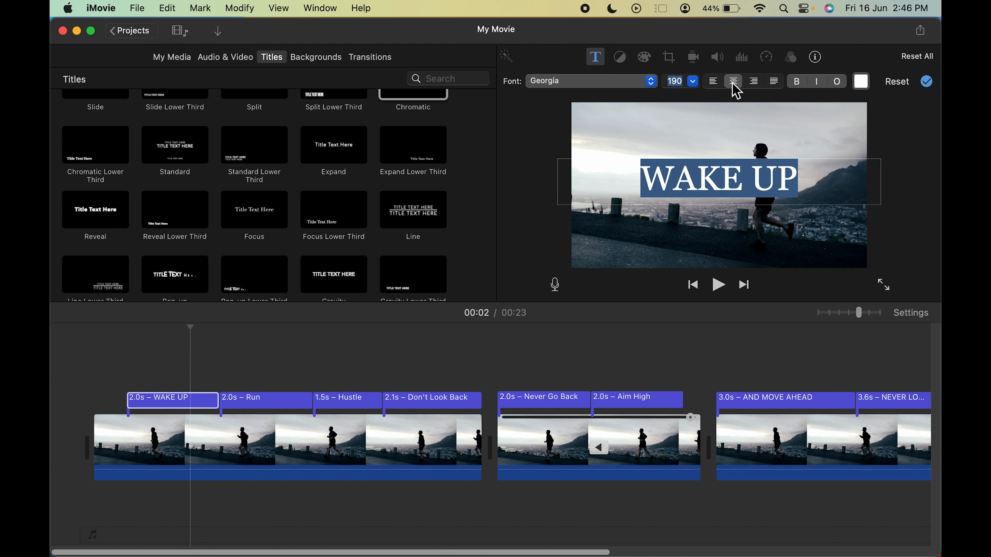
click(796, 82)
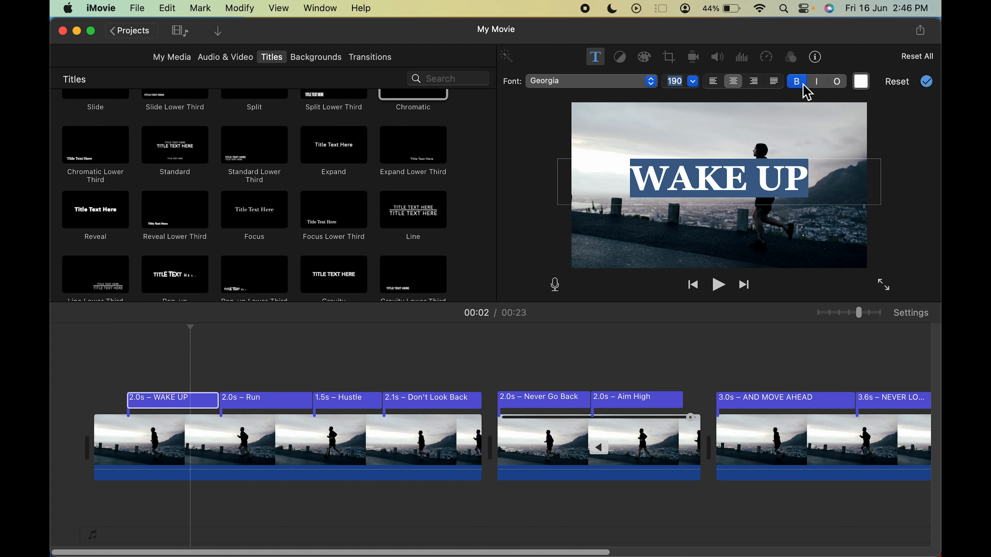
click(796, 82)
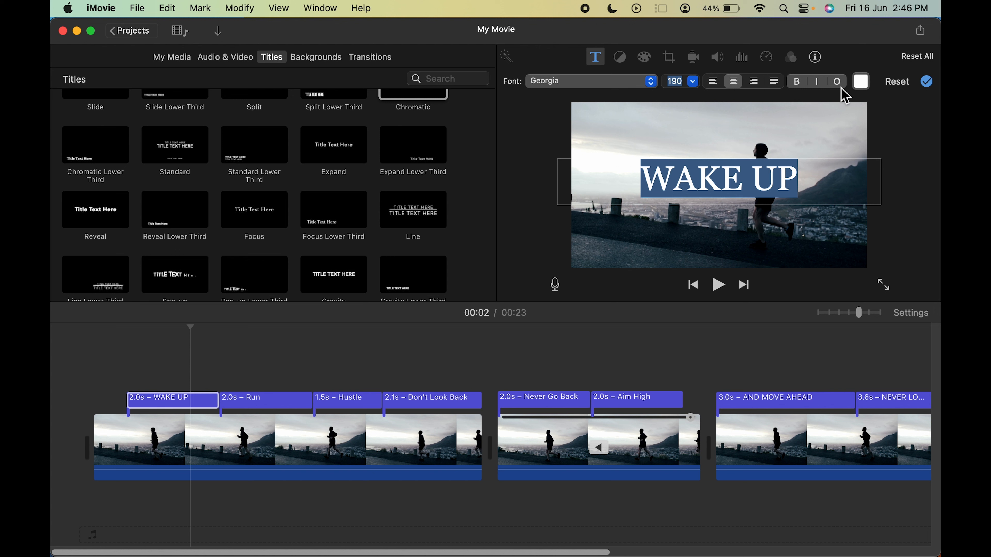
click(838, 84)
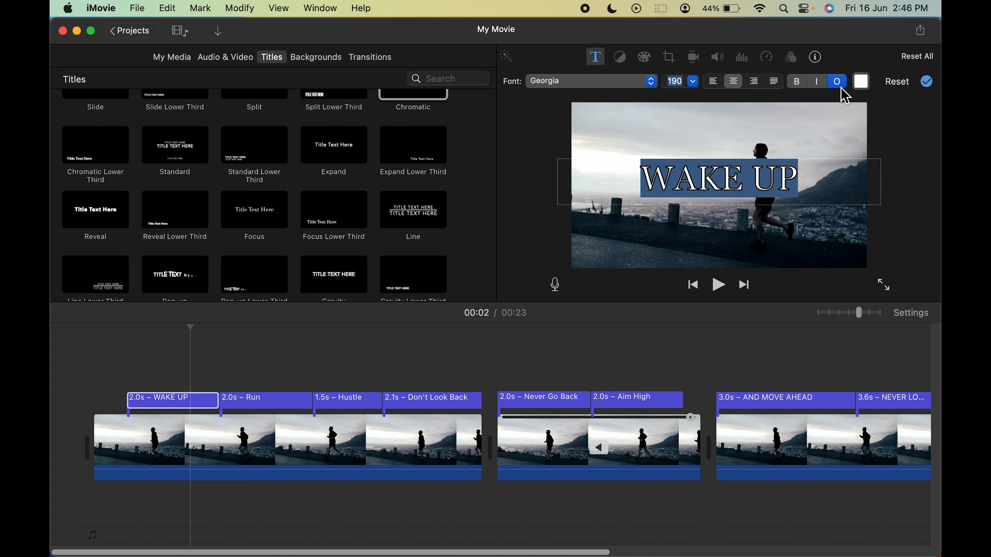
click(818, 87)
click(819, 87)
click(838, 85)
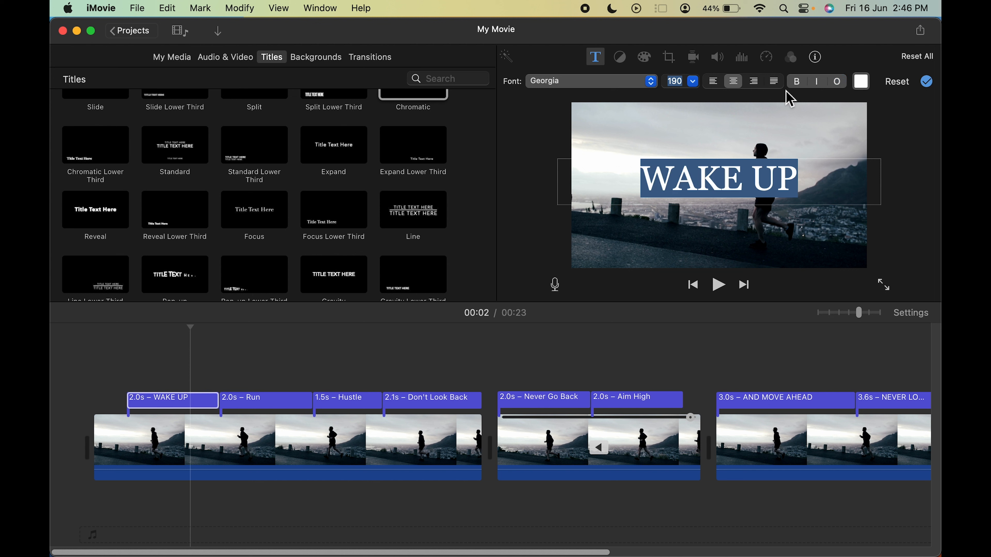
- Set the WAKE UP title's text color to red on the color wheel and close the color picker
click(861, 82)
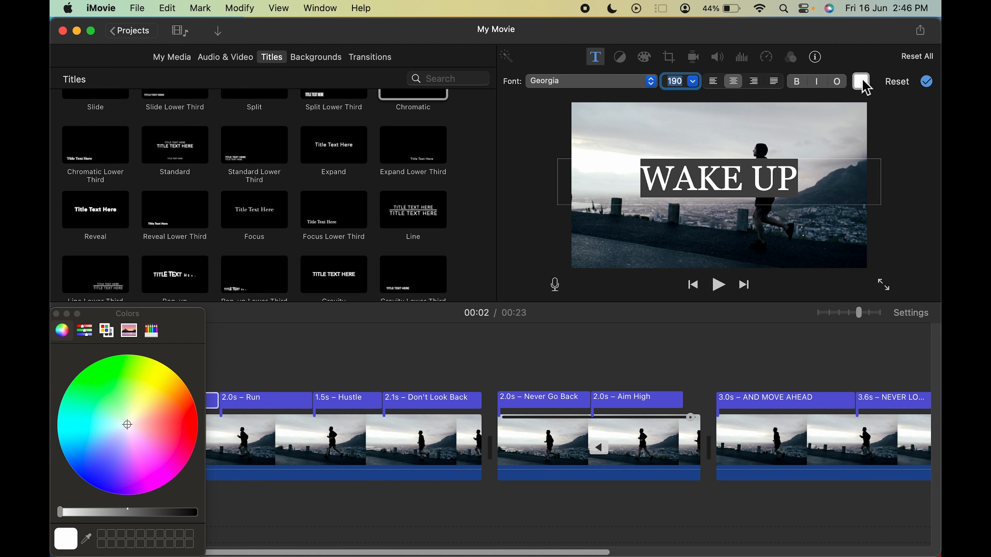
click(184, 411)
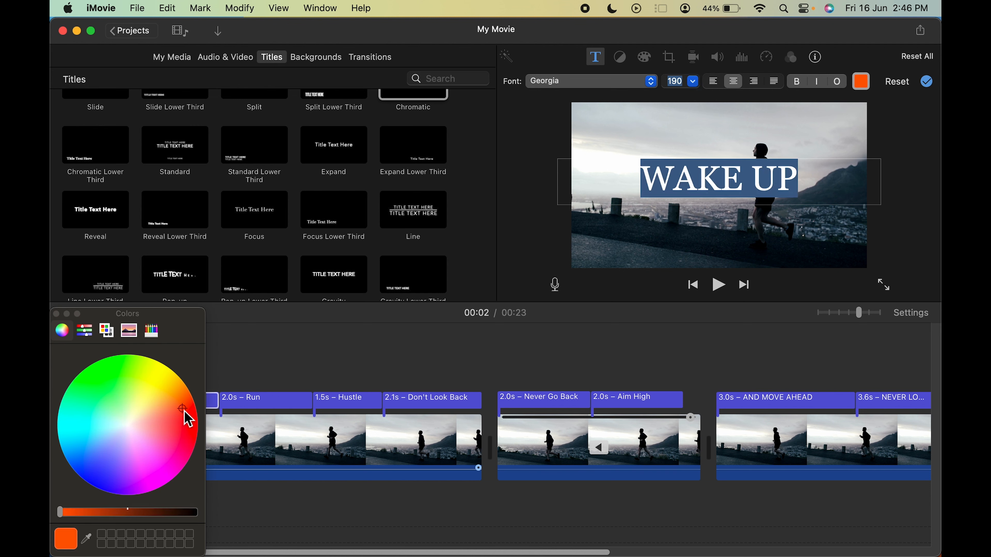
click(188, 424)
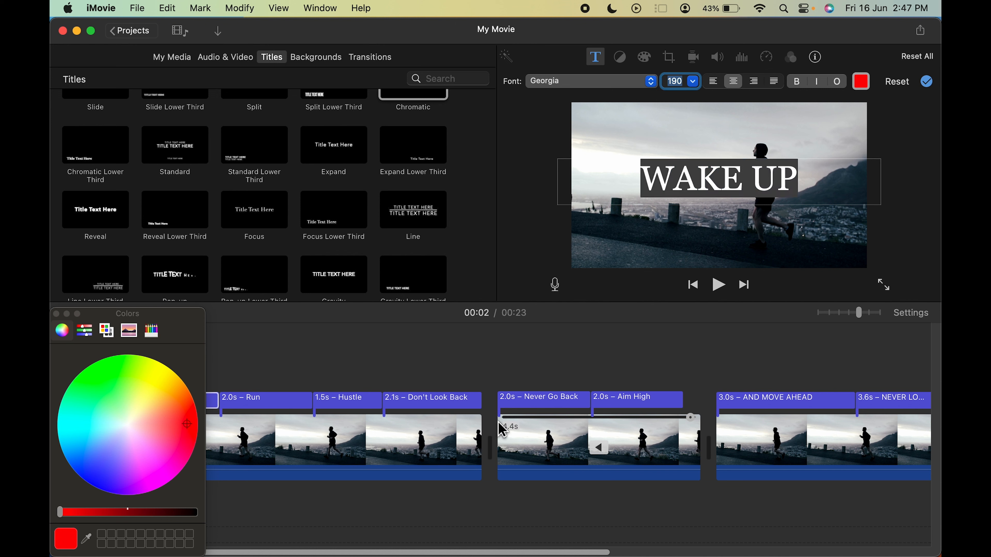
click(495, 351)
- Play the movie from the beginning to check the recolored WAKE UP title, and reopen that title's text settings
click(298, 337)
click(78, 349)
key(space)
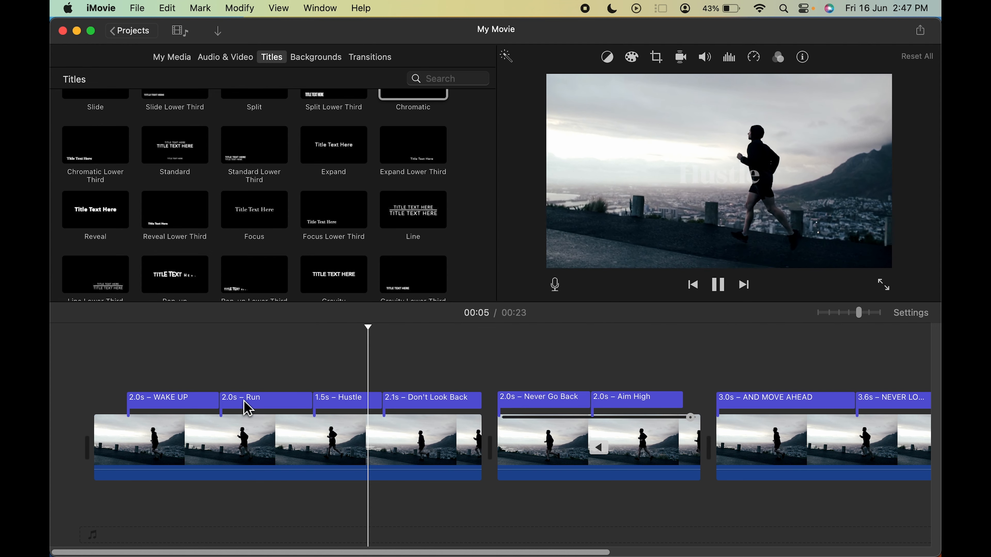
click(188, 402)
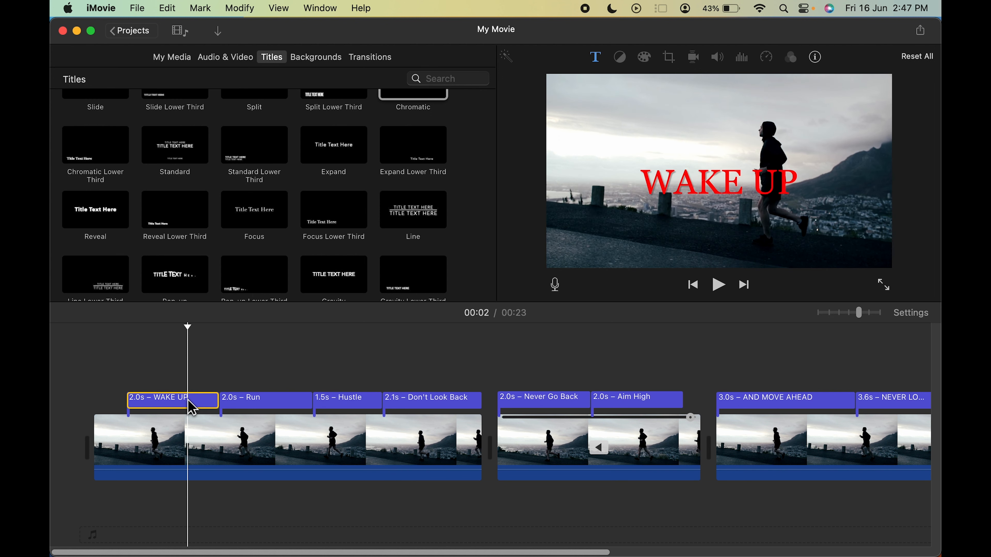
click(601, 61)
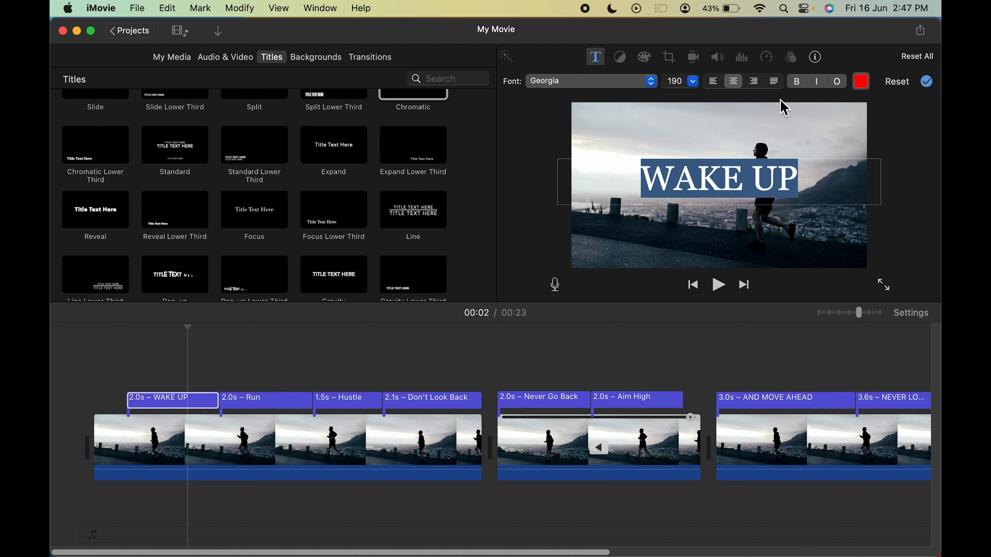
click(351, 353)
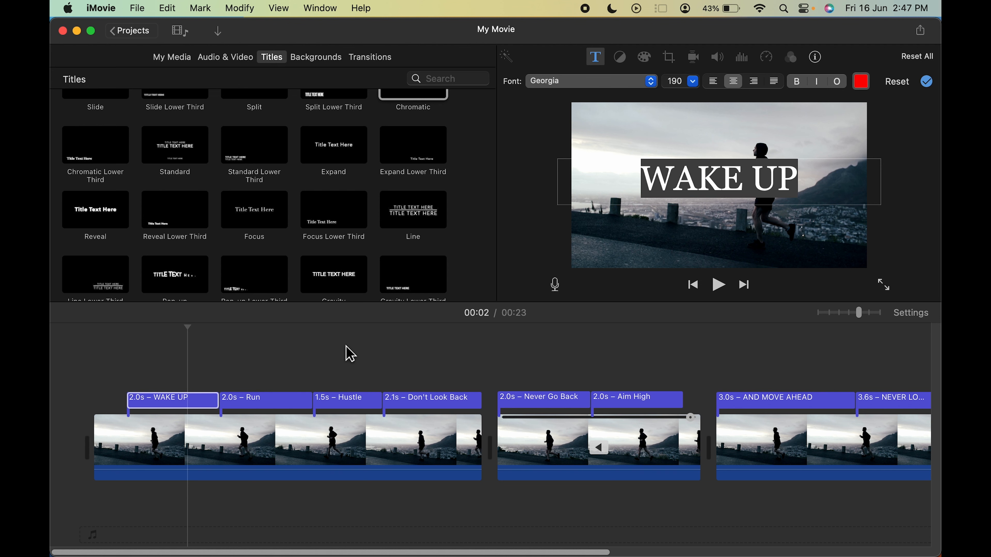
- Set the AND MOVE AHEAD title's text color to red and change its font to Georgia
scroll(722, 410, right, 5)
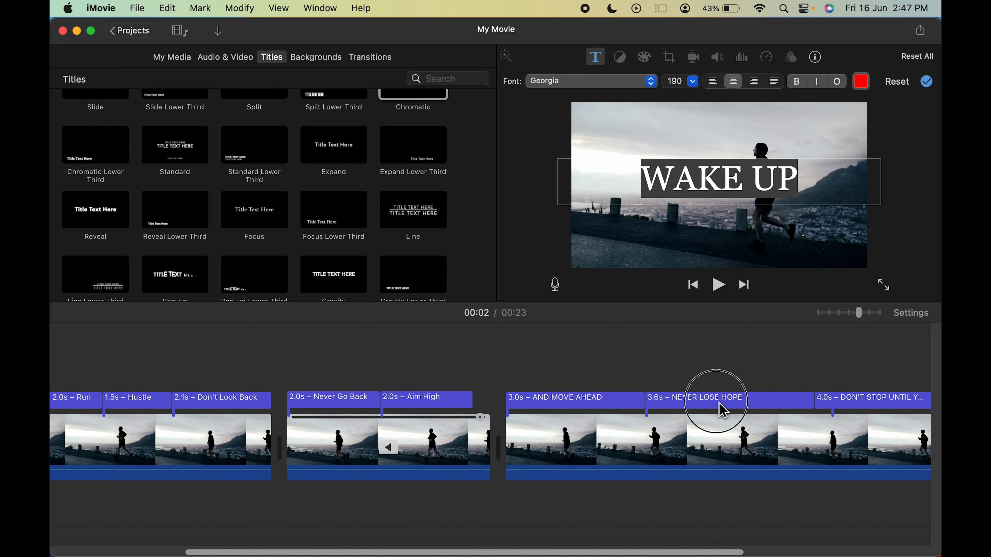
click(722, 409)
click(590, 401)
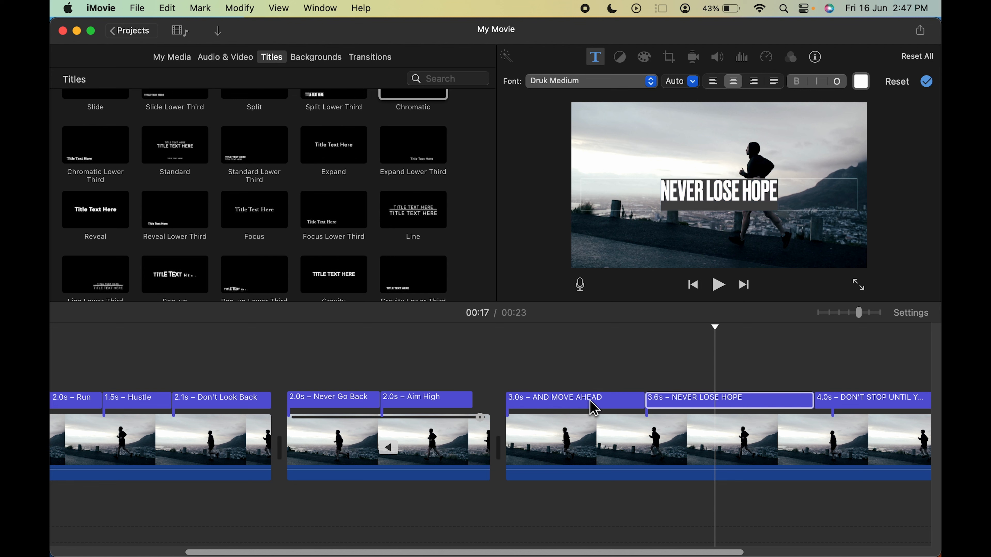
click(594, 406)
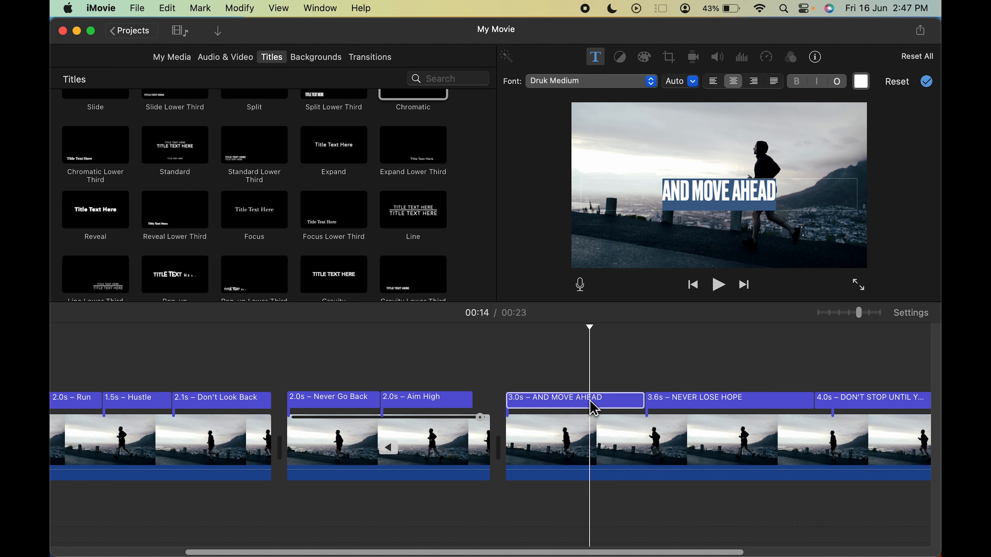
click(862, 83)
click(183, 423)
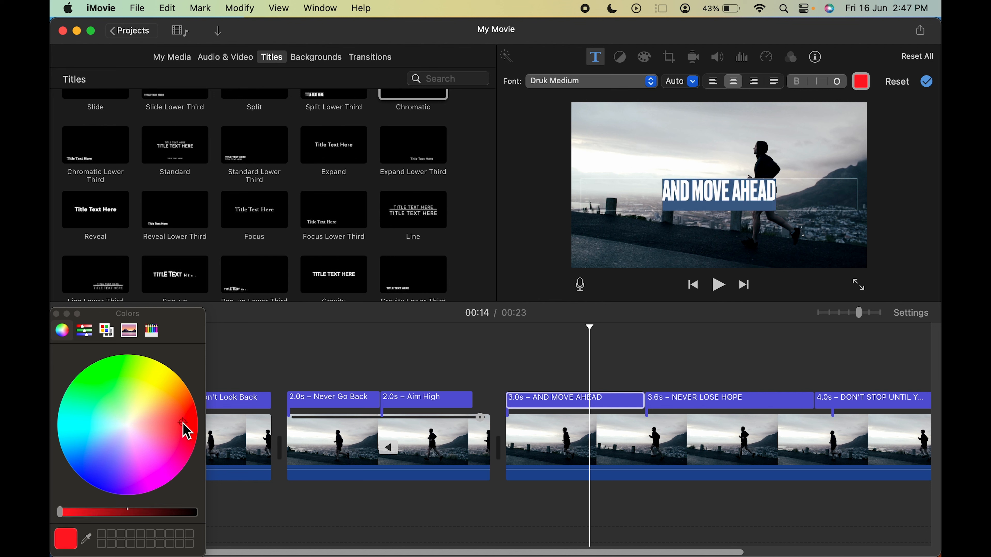
click(655, 85)
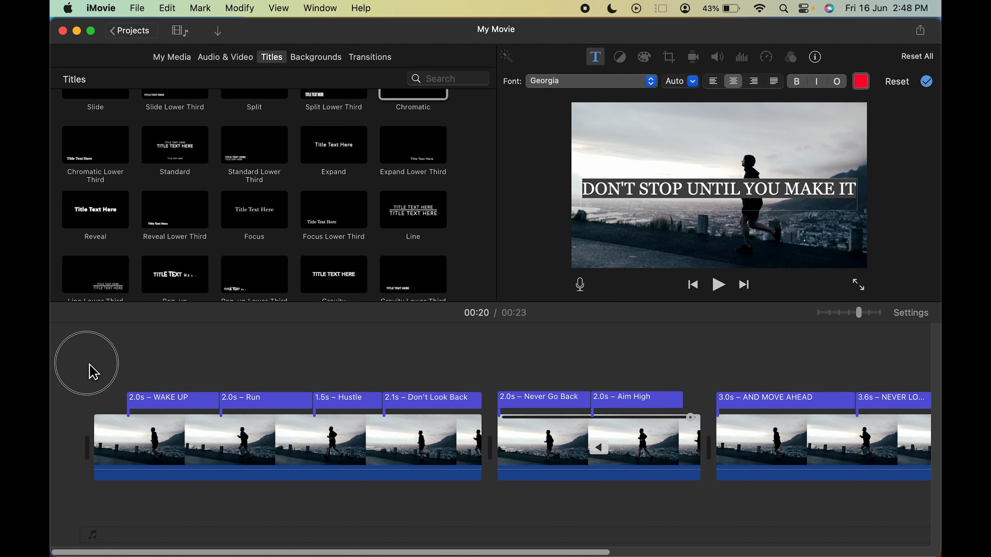
- Shrink the timeline to show all clips and play the whole movie from the beginning to review the titles
click(92, 372)
key(super+minus)
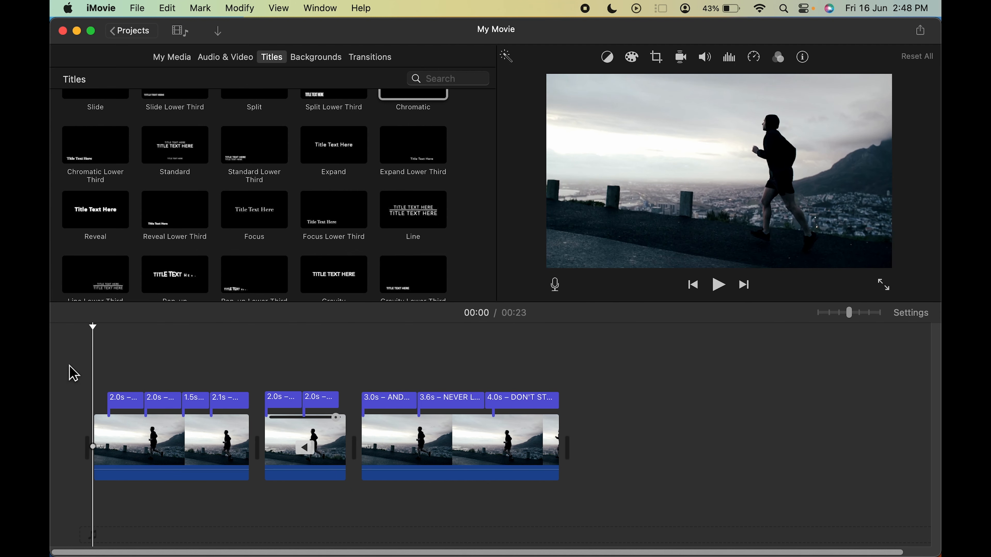
key(space)
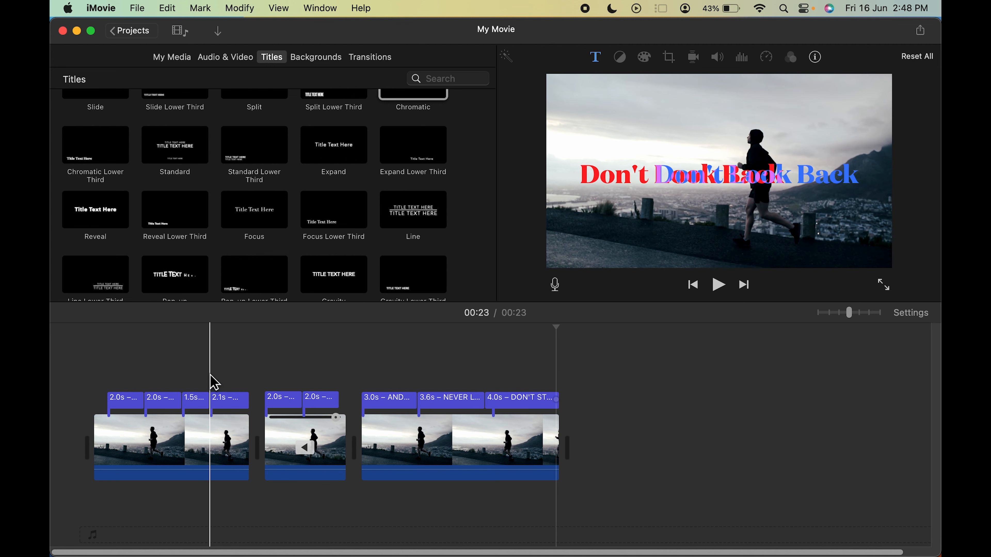
- Return the playhead to the start of the movie and minimize the project window
click(76, 393)
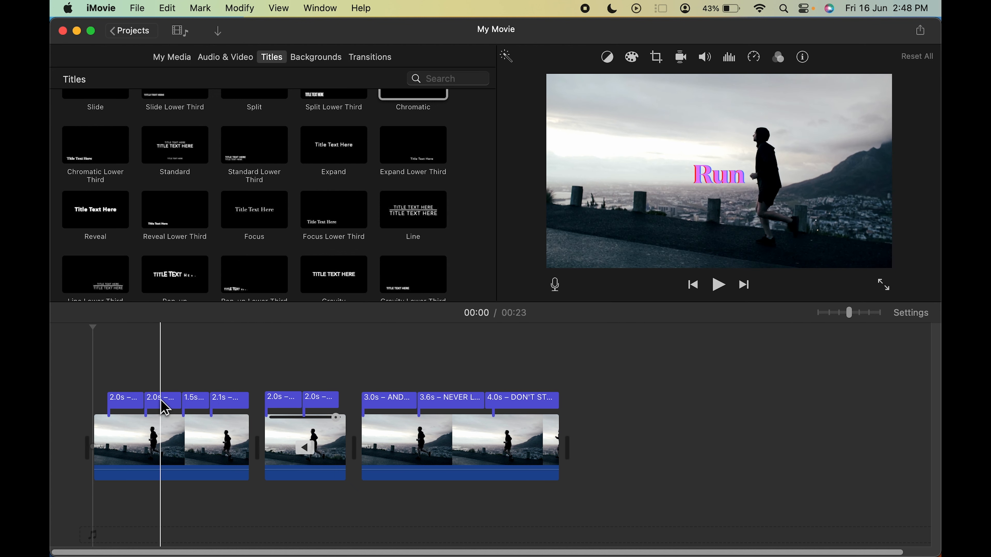
scroll(494, 192, up, 4)
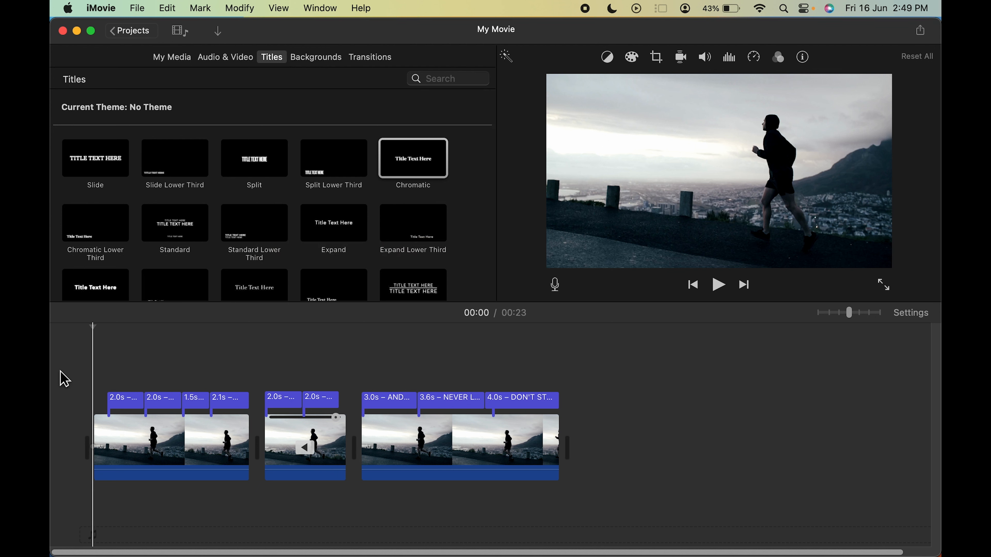
click(76, 31)
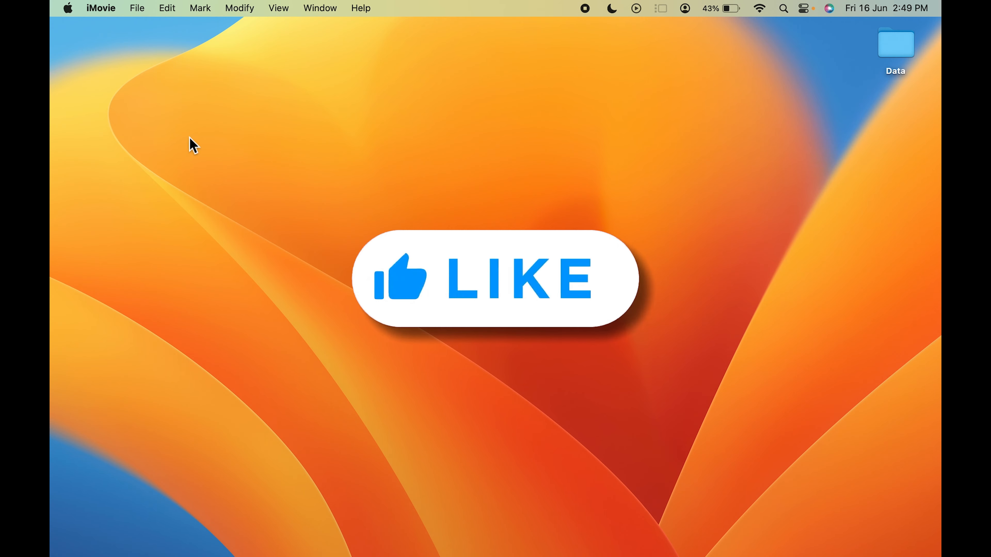